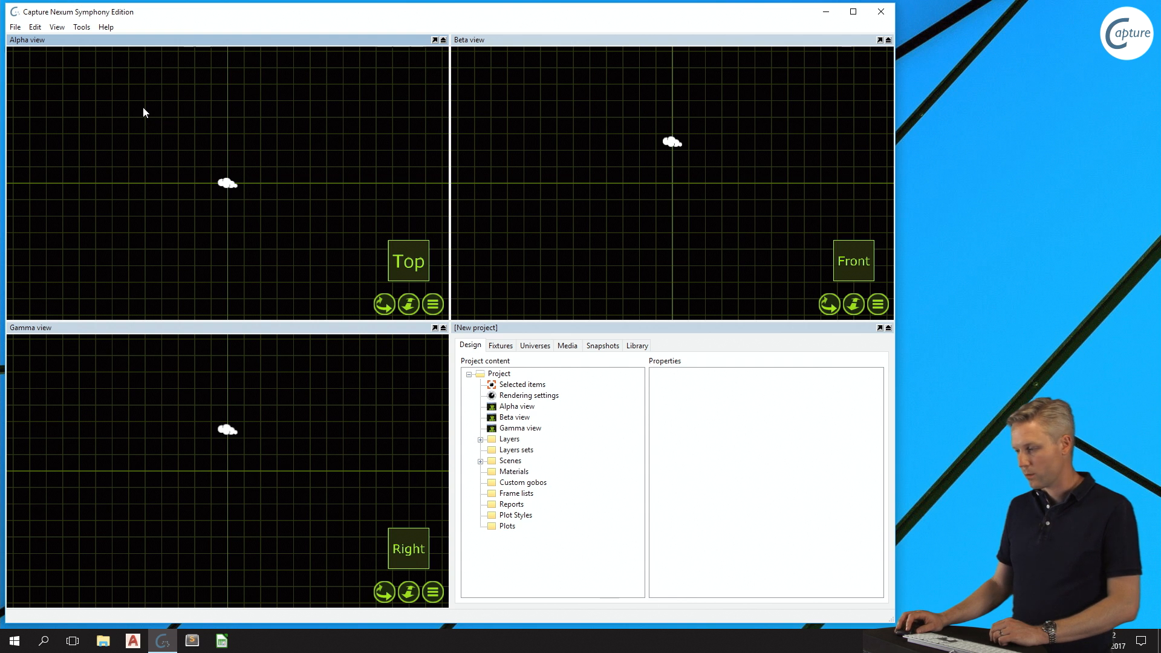
Insert a Box from the library's Objects > Forms folder into the Alpha view, close to the origin
click(643, 347)
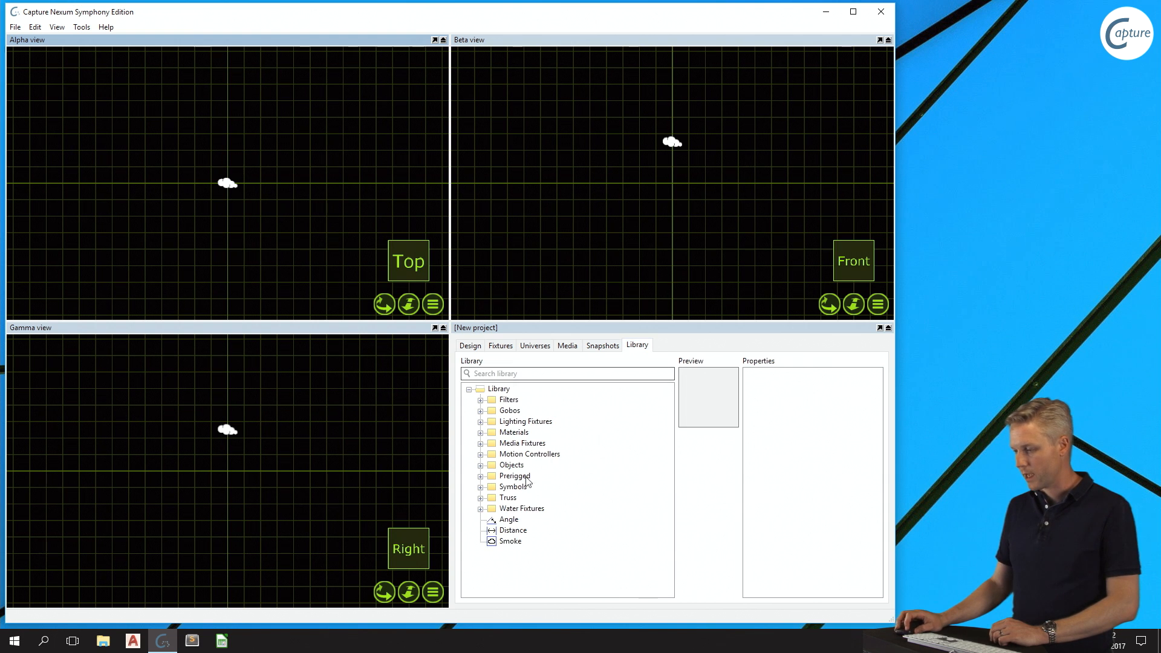
click(481, 472)
click(492, 487)
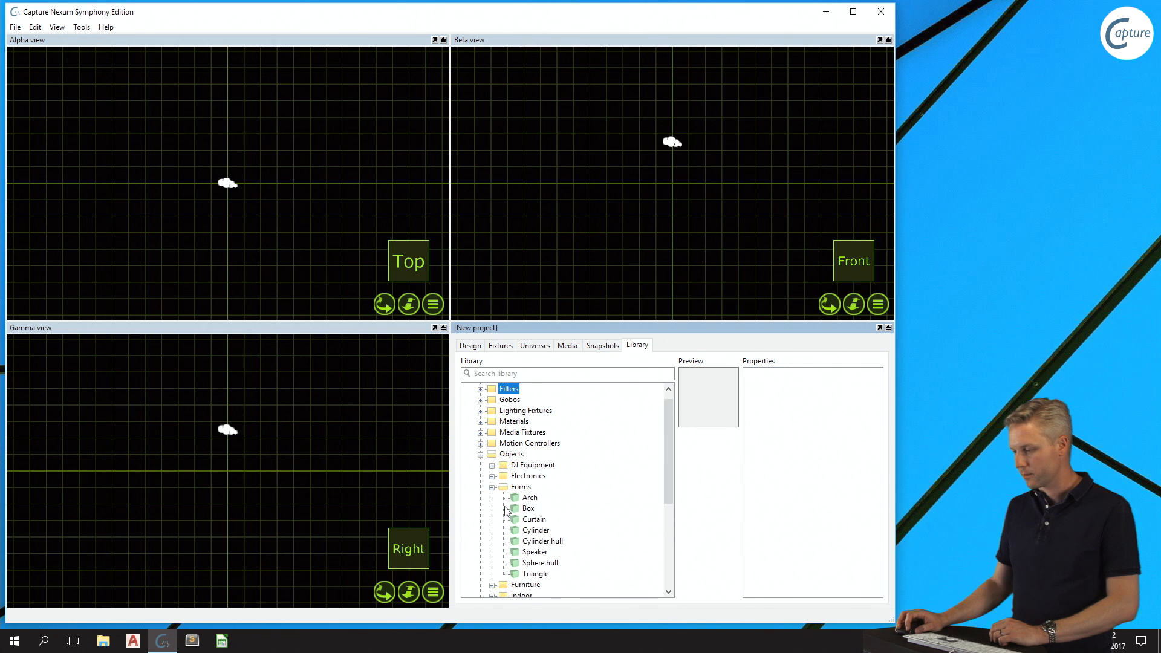
click(528, 508)
drag(399, 391, 193, 172)
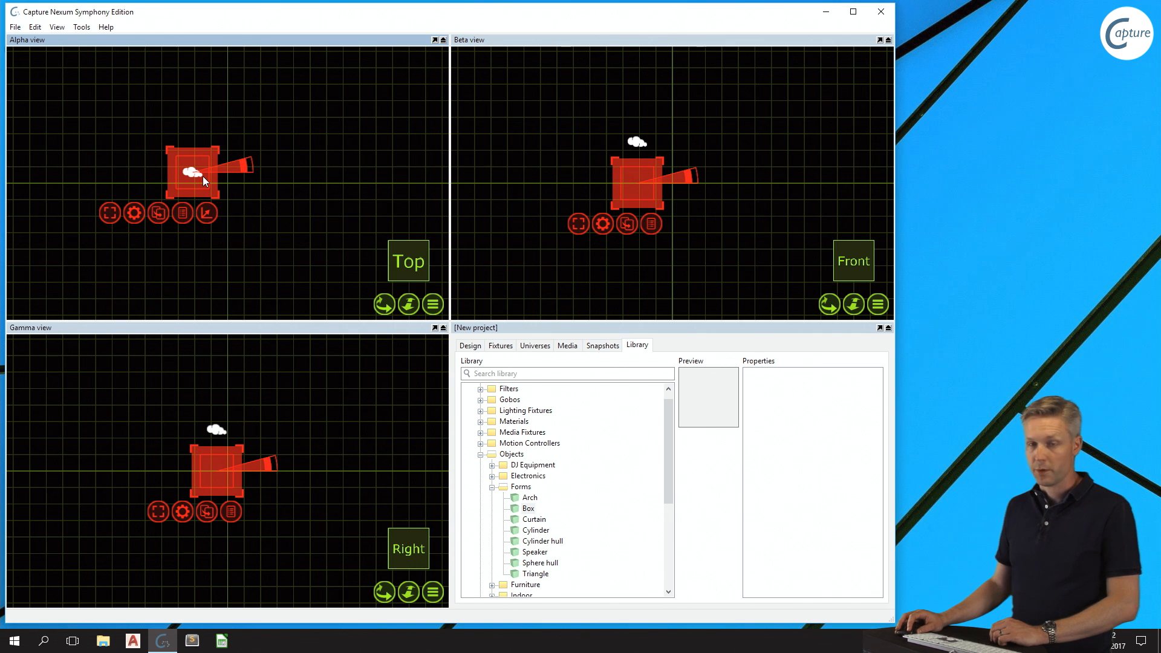
Turn off the display of widgets in the Alpha view
click(433, 304)
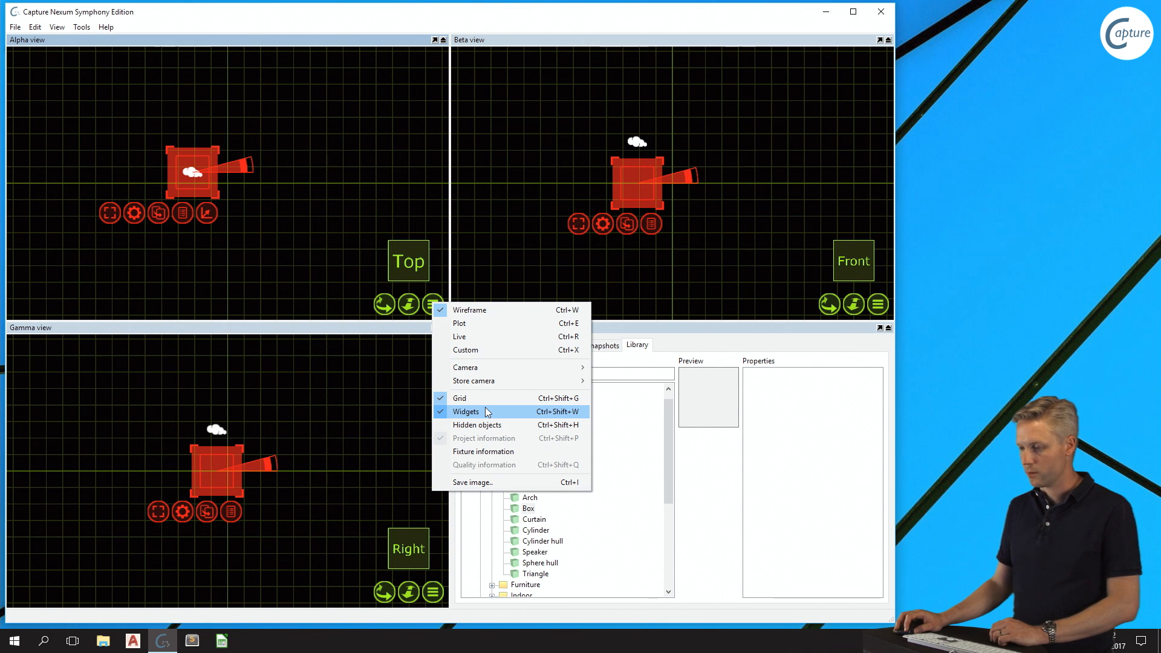
click(486, 410)
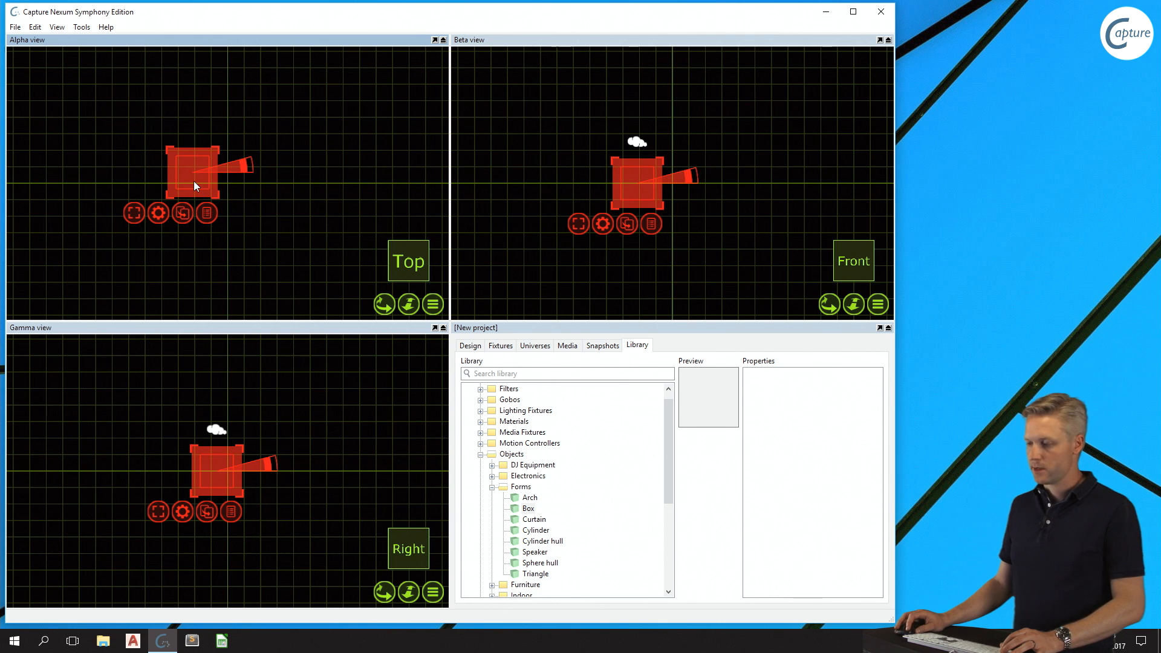
Move the box a short way up and left in the Alpha view and rotate it slightly clockwise
mouse_move(193, 180)
mouse_down()
mouse_move(299, 234)
mouse_move(182, 169)
mouse_up()
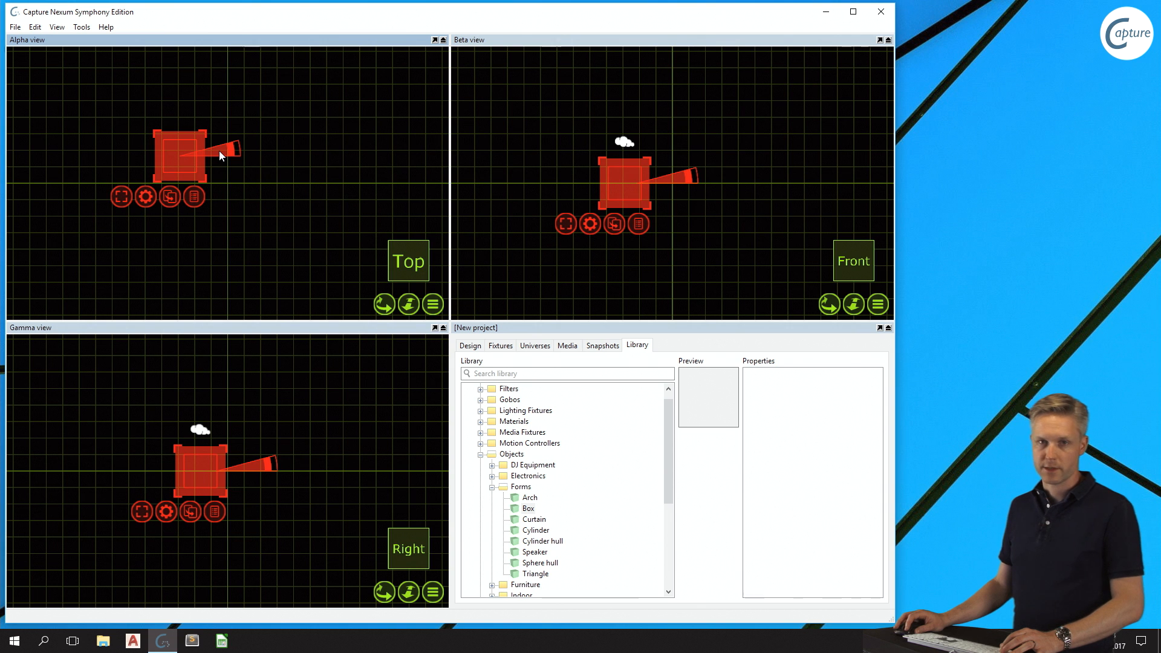
mouse_move(235, 155)
mouse_down()
mouse_move(222, 173)
mouse_move(220, 131)
mouse_move(187, 106)
mouse_move(241, 159)
mouse_up()
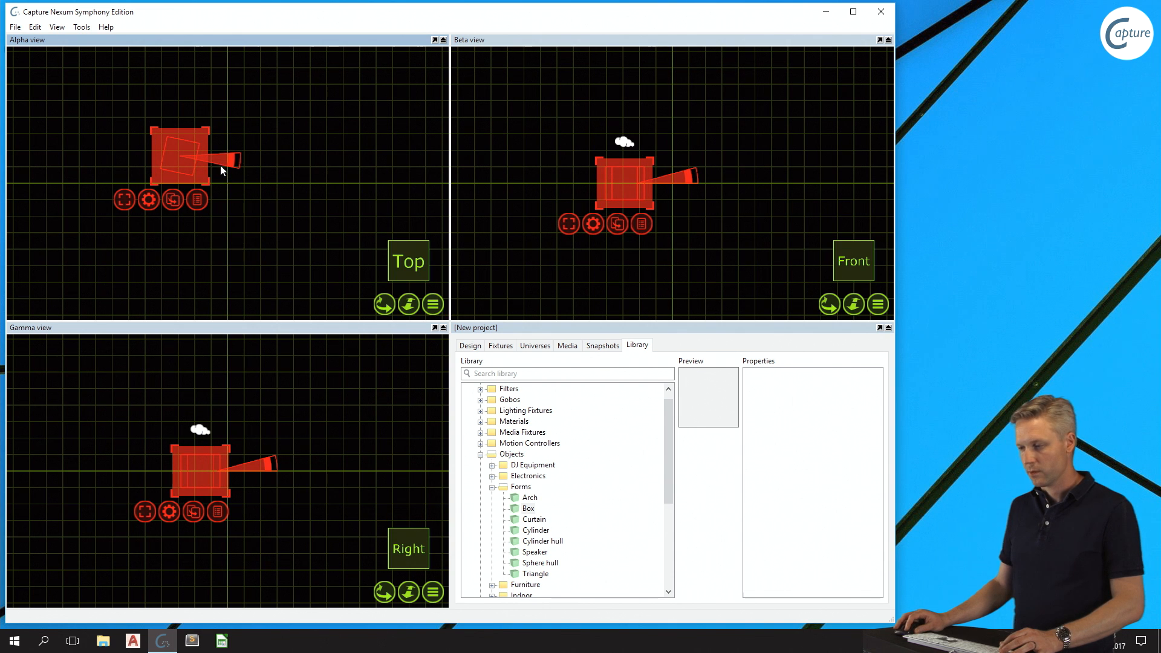
mouse_move(216, 160)
mouse_down()
mouse_move(195, 173)
mouse_move(217, 137)
mouse_move(212, 109)
mouse_move(188, 92)
mouse_move(205, 143)
mouse_up()
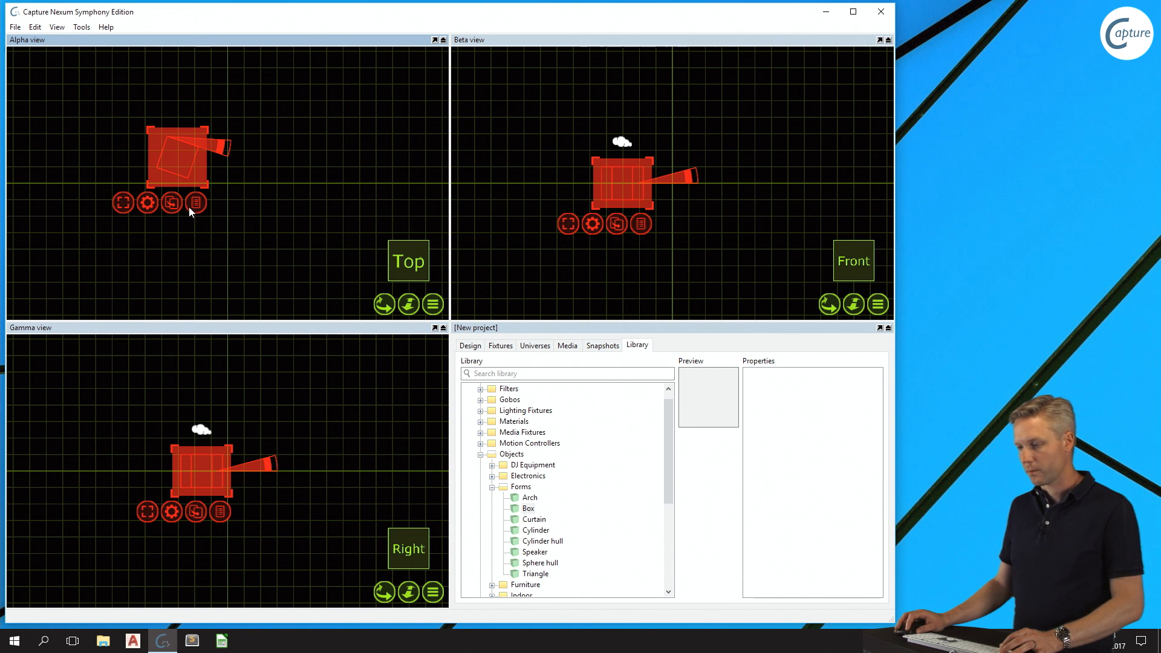
click(123, 206)
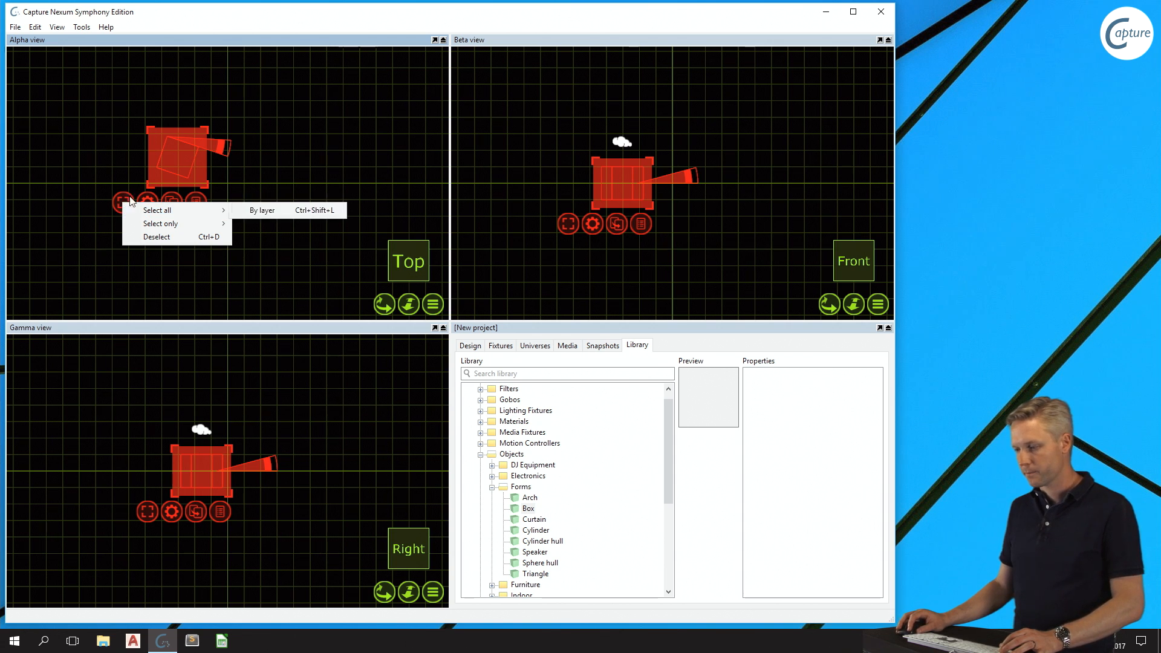
click(147, 200)
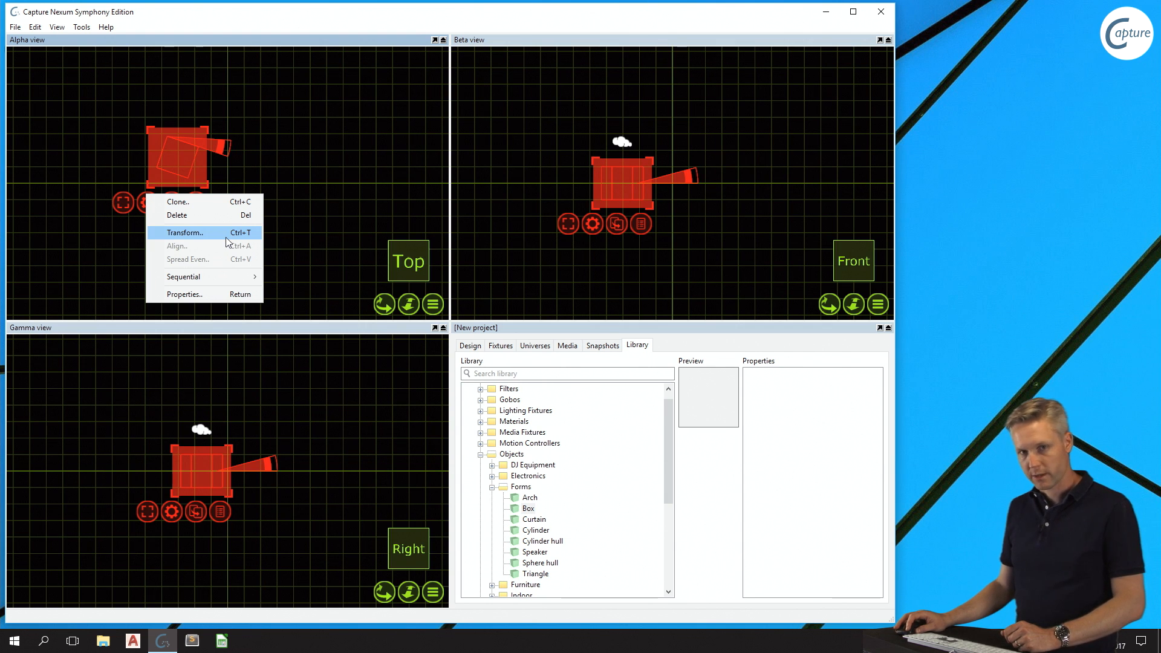
click(169, 44)
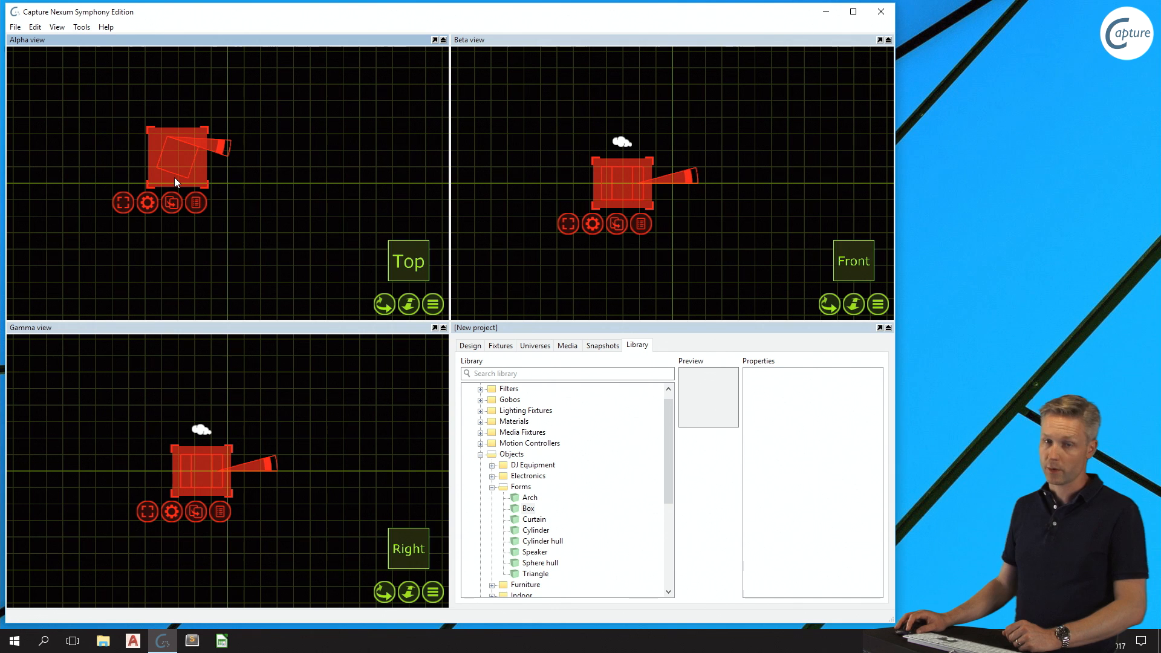
click(200, 204)
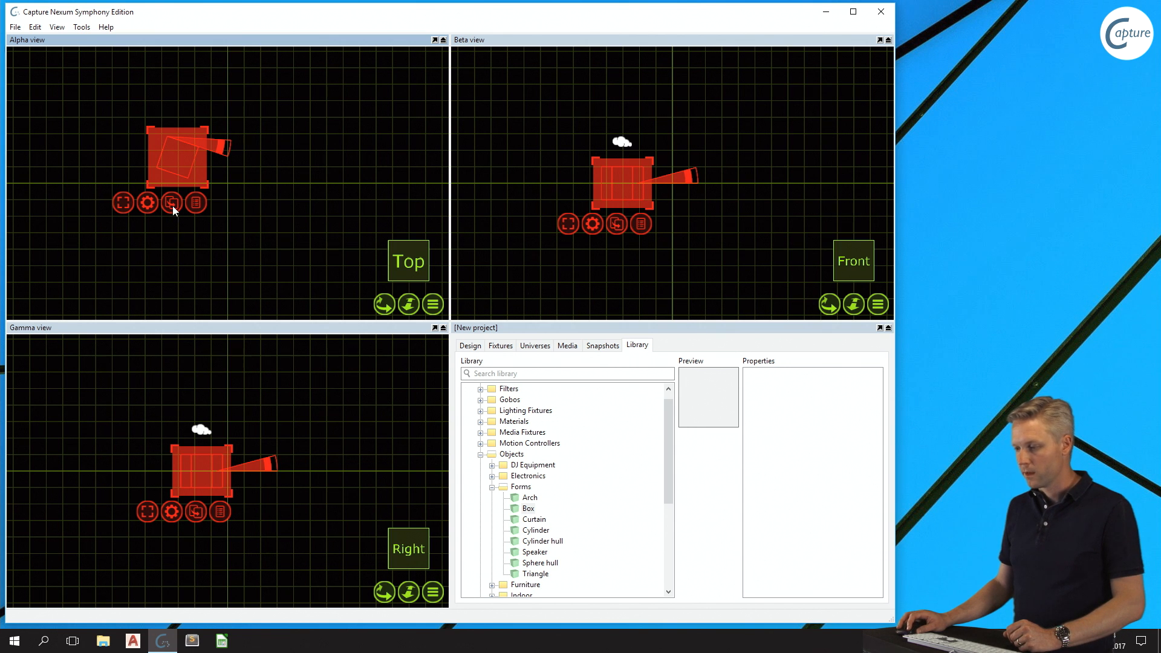
Duplicate the rotated box twice in the Alpha view, placing one copy to its right and another below it
drag(172, 204, 318, 159)
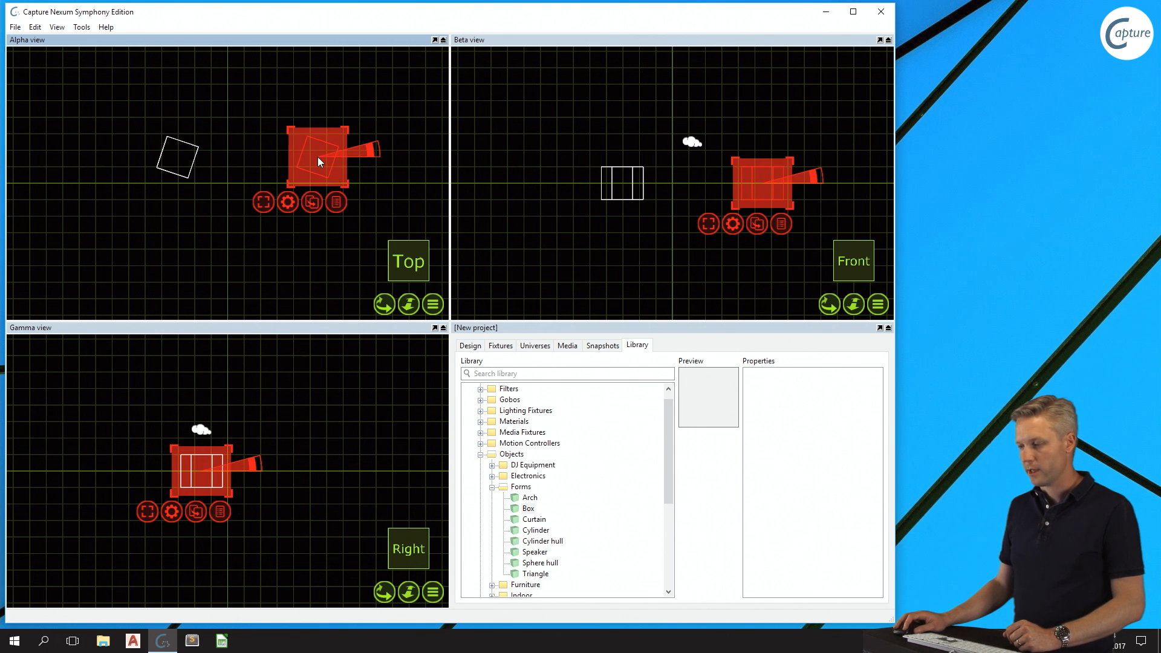
click(207, 239)
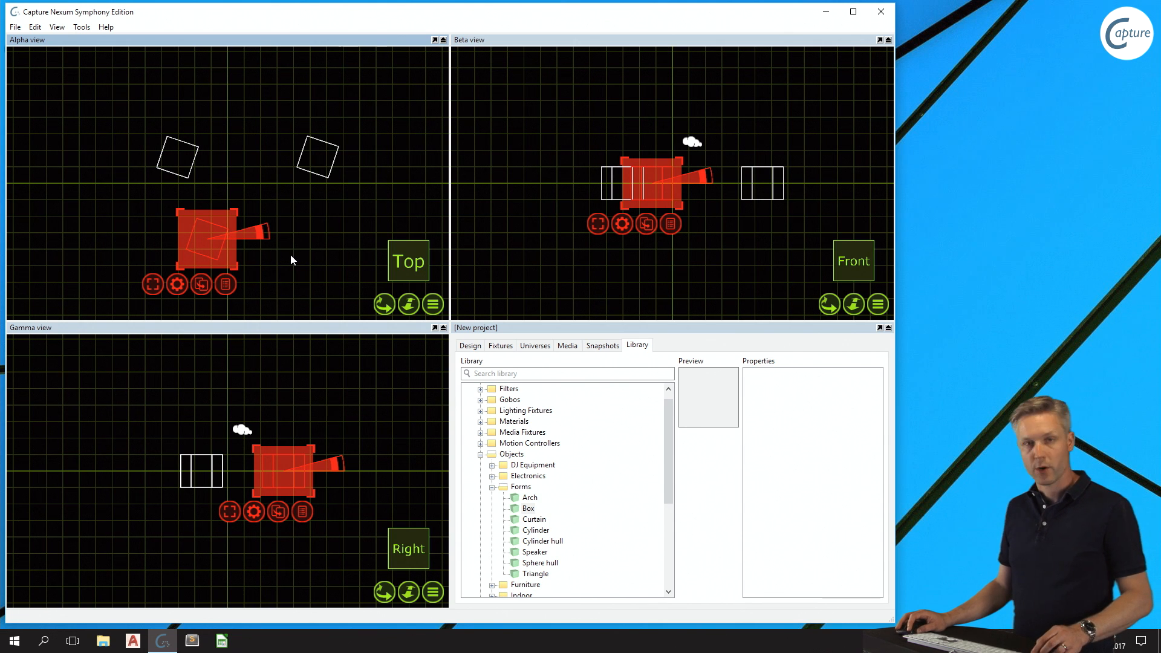
Select all three boxes together and scale the selection slightly smaller from its upper-left corner in the Alpha view
ctrl+click(186, 180)
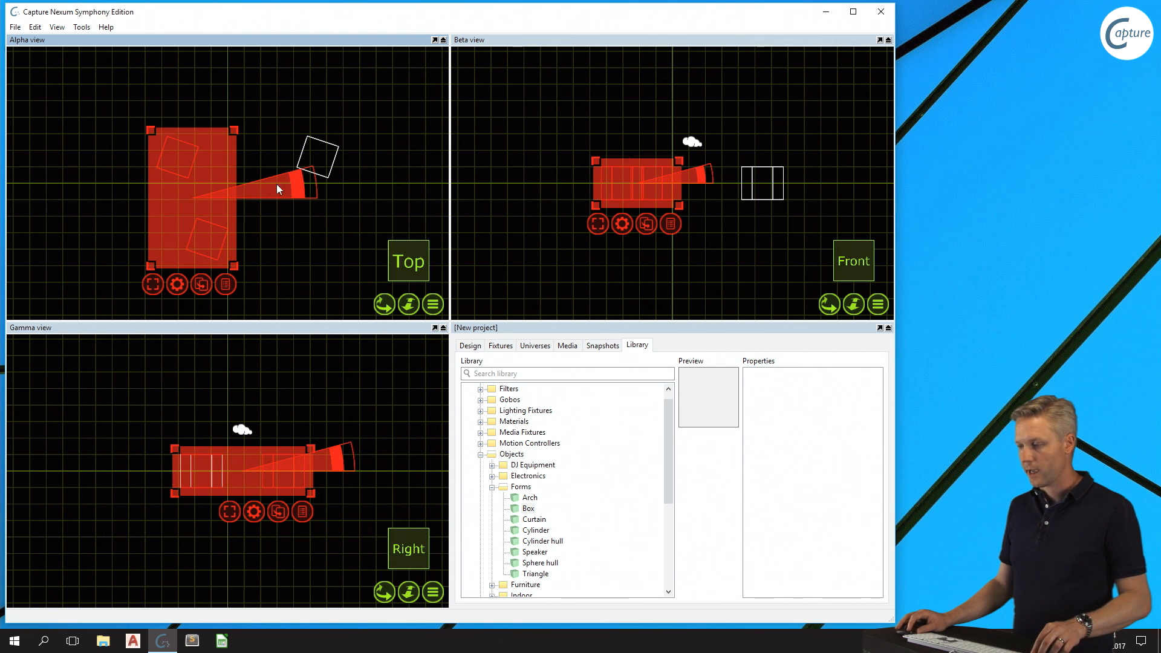
ctrl+click(329, 179)
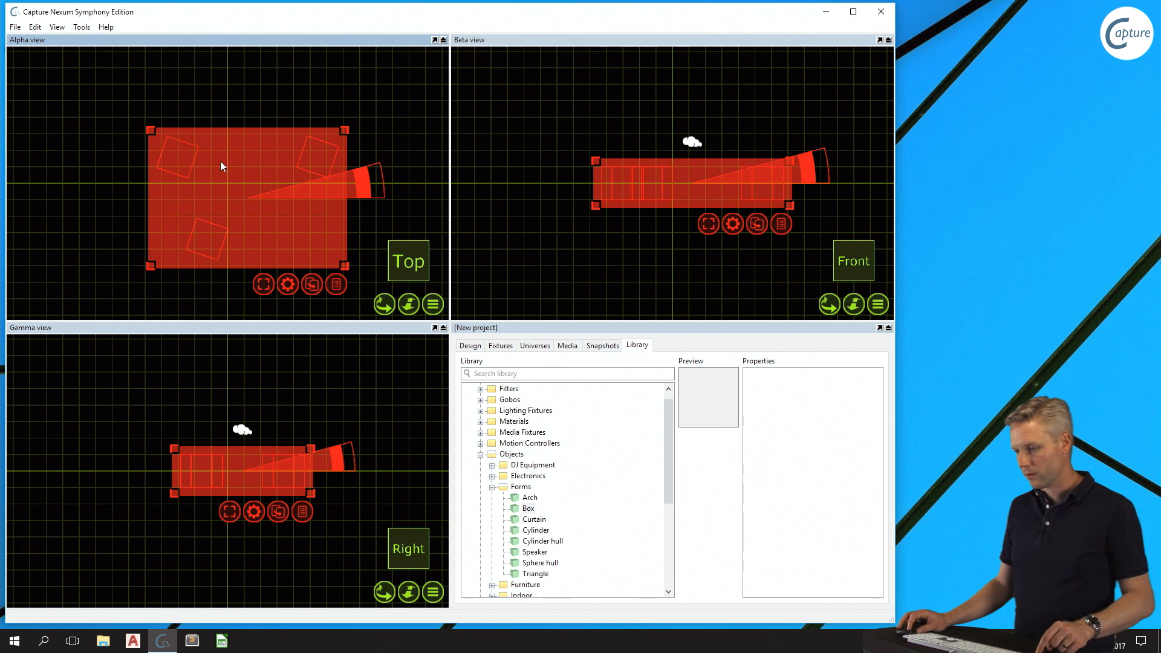
ctrl+click(195, 156)
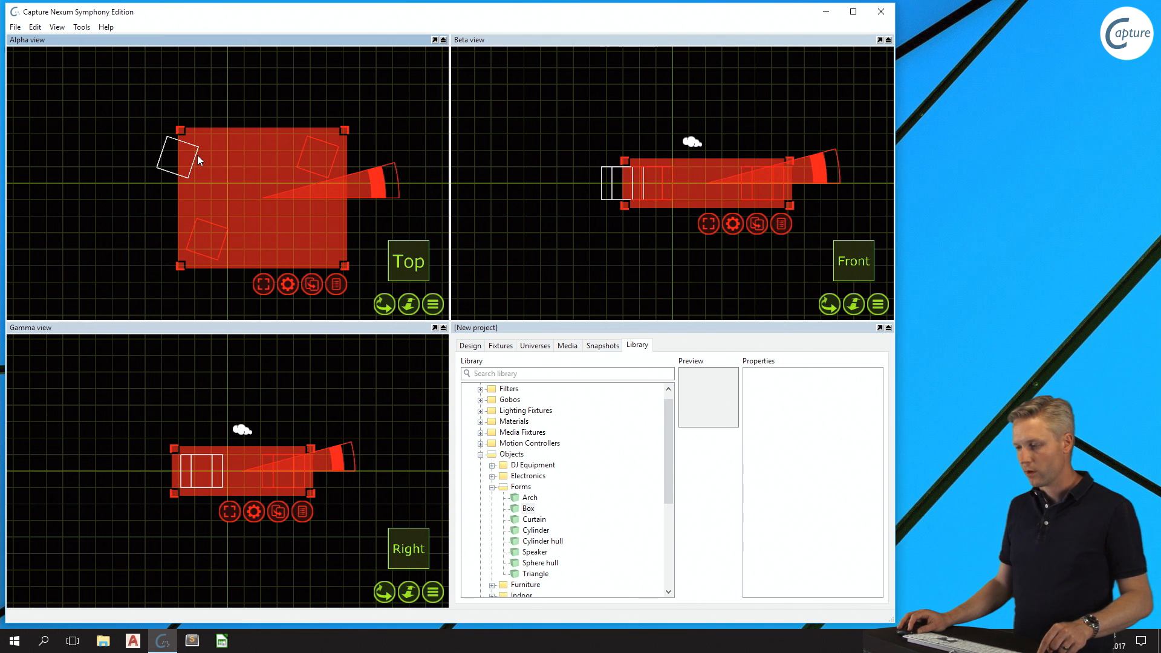
ctrl+click(198, 151)
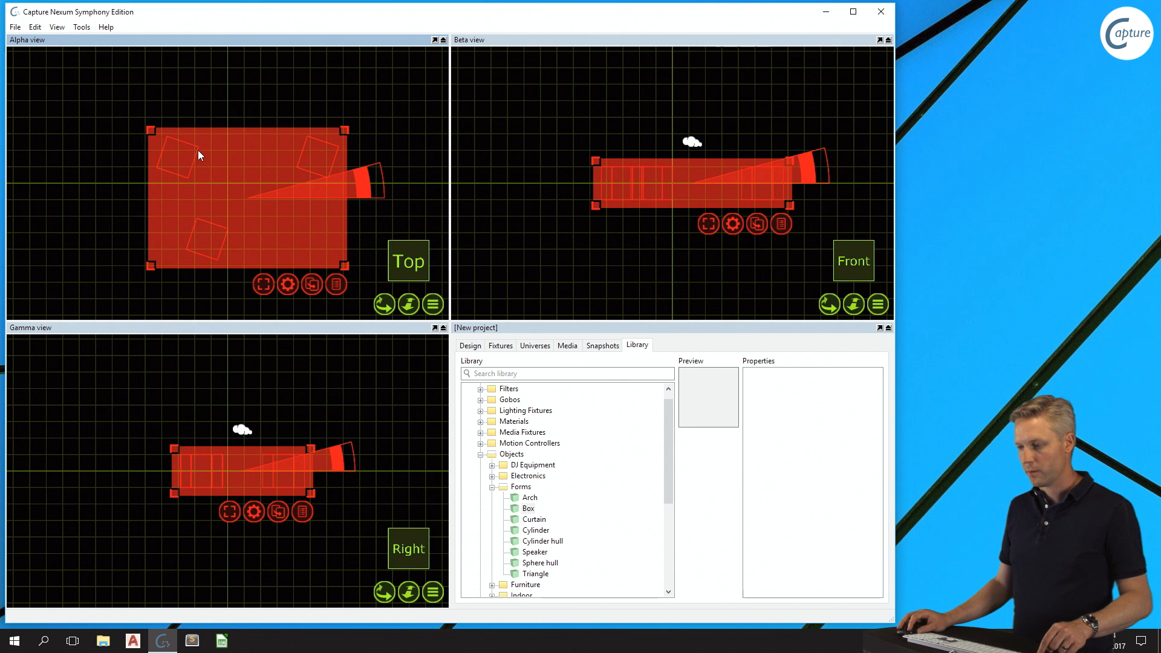
ctrl+click(334, 148)
ctrl+click(334, 150)
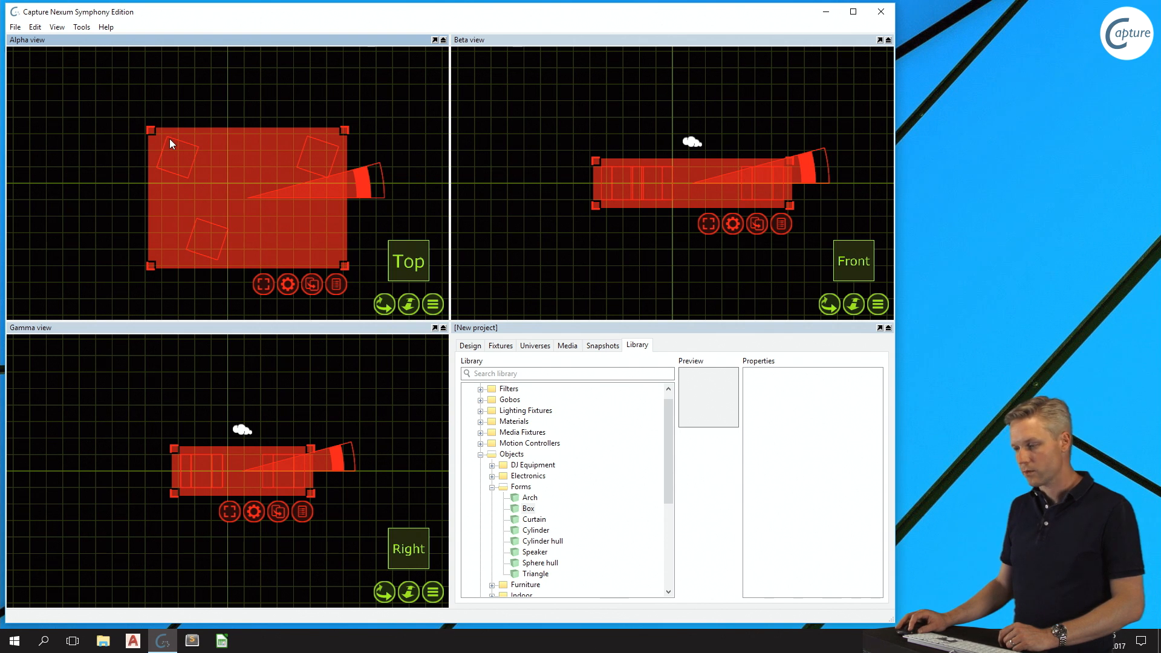
drag(151, 129, 168, 148)
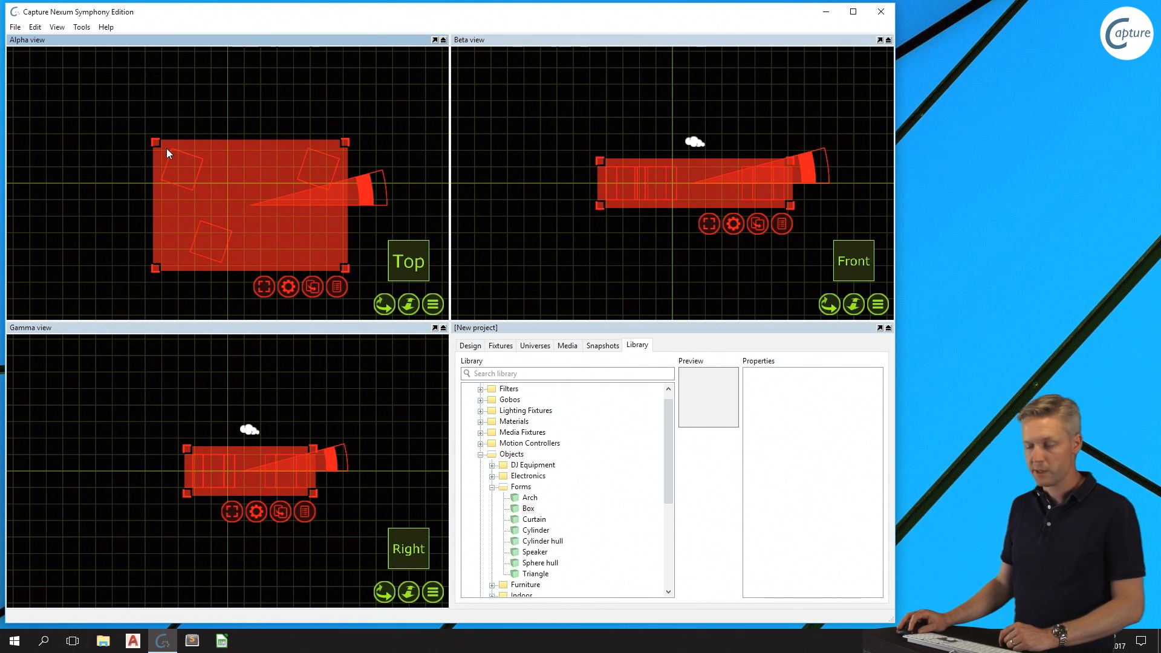
Align the three selected boxes with the Horizontal center alignment relative to the Alpha view
click(288, 291)
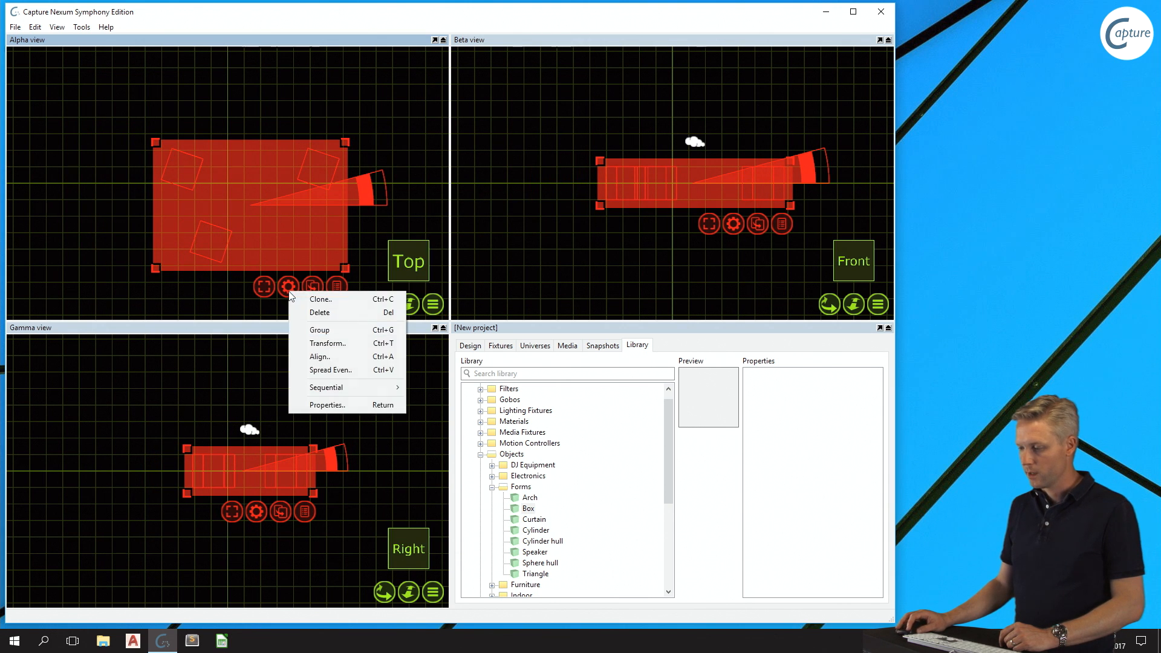
click(375, 361)
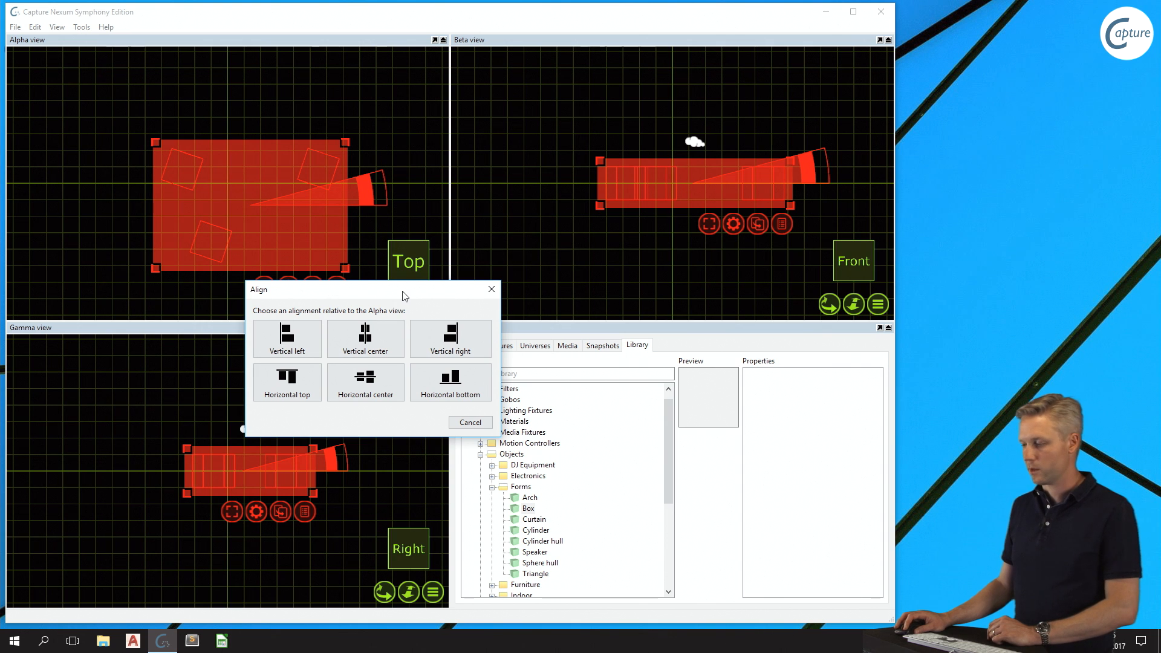
click(373, 388)
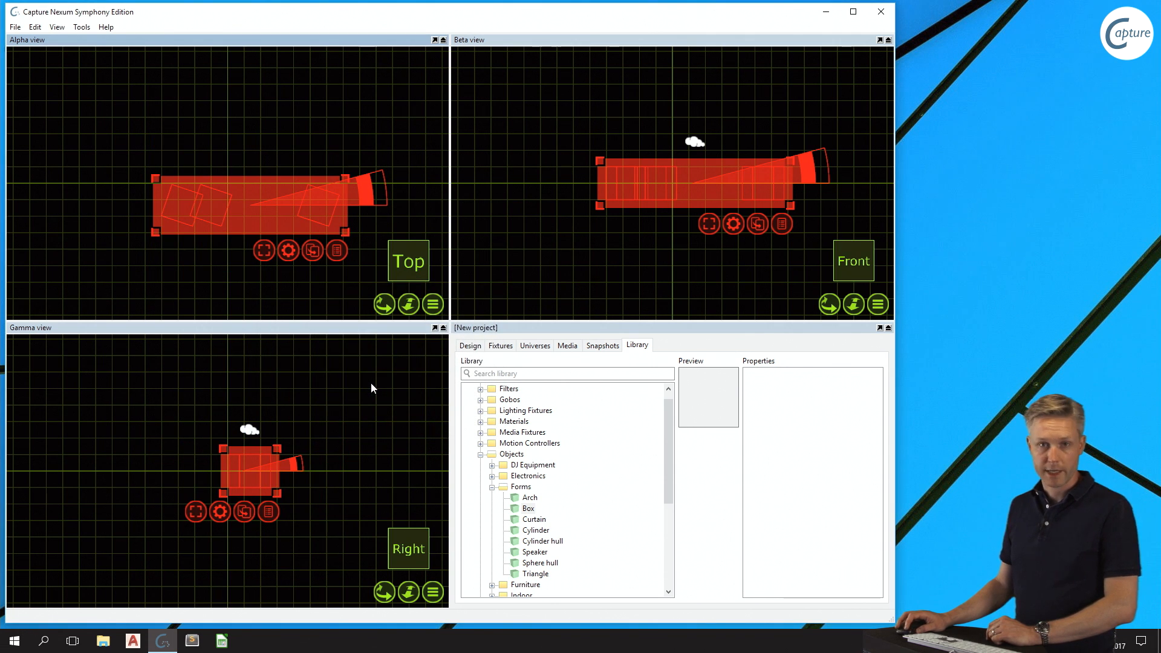
Spread the three boxes evenly in the horizontal direction relative to the Alpha view and clear the selection
right_click(288, 253)
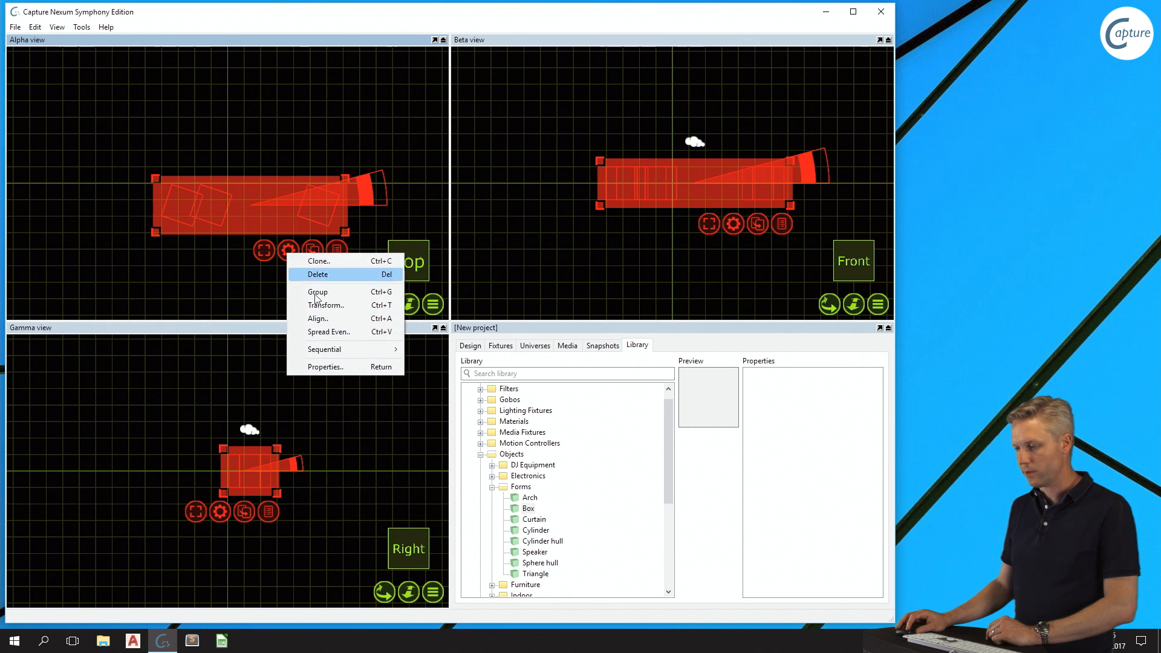
click(348, 333)
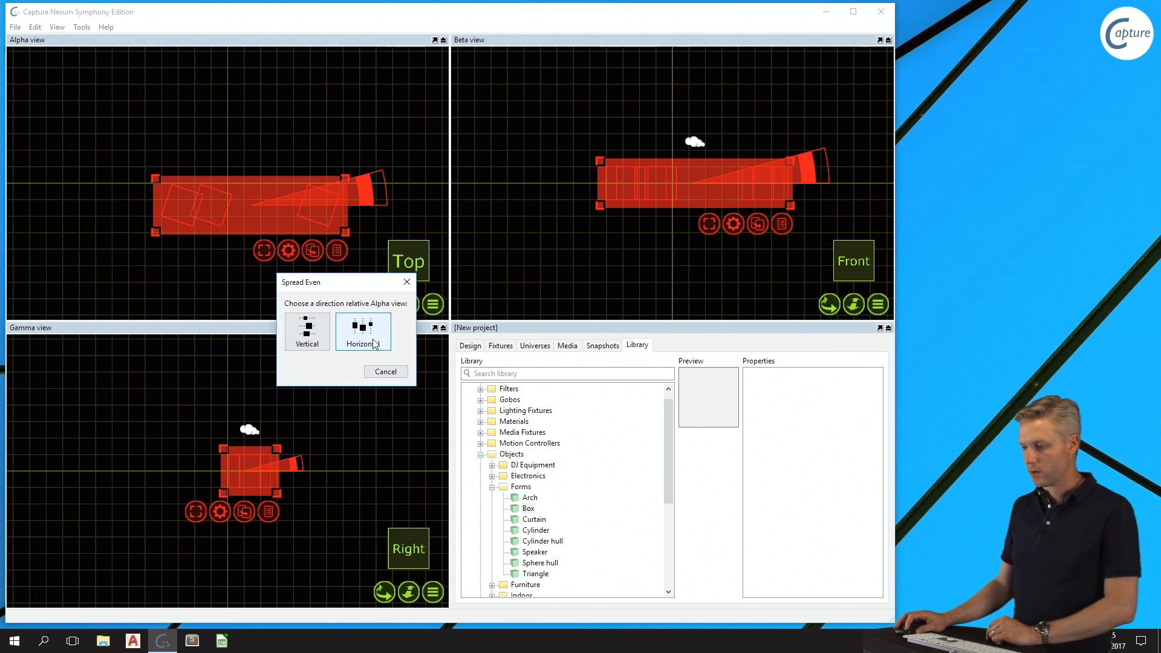
click(370, 342)
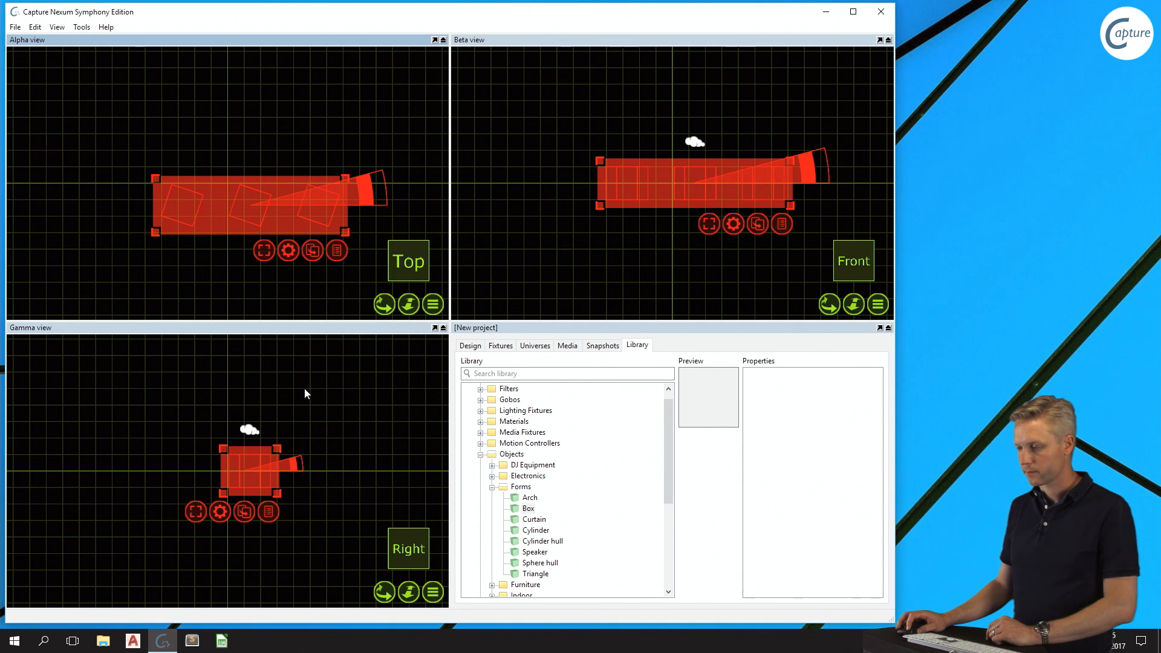
click(311, 267)
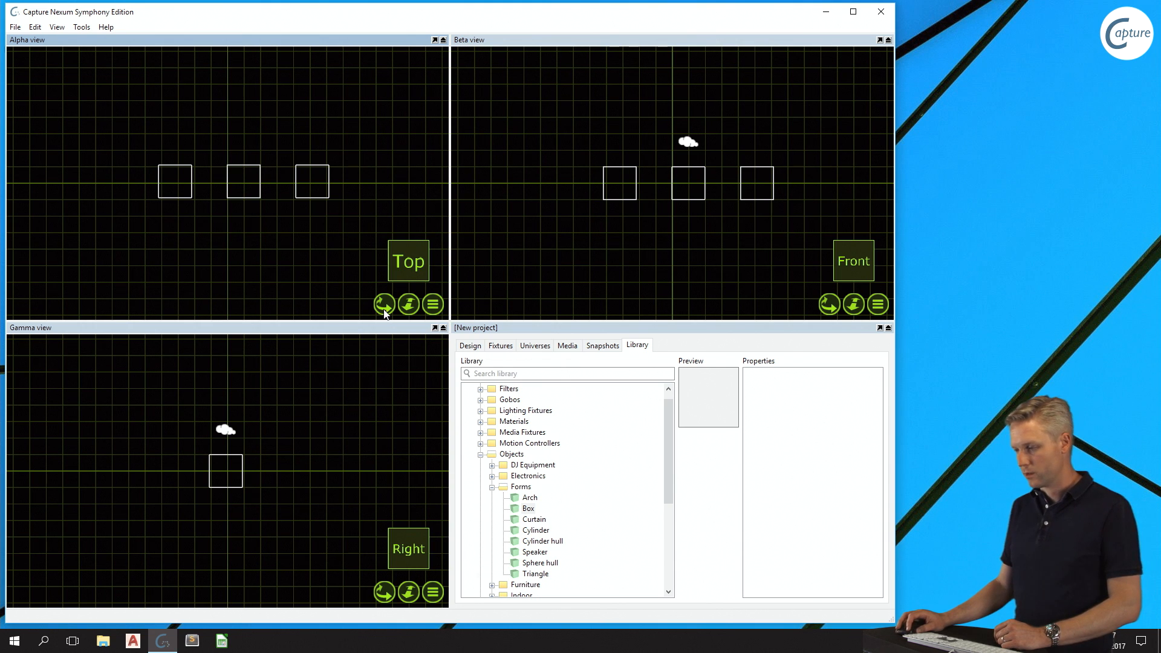
Orbit and zoom the Alpha view to look at the boxes in 3D and swing its camera to top
middle_drag(227, 184, 384, 314)
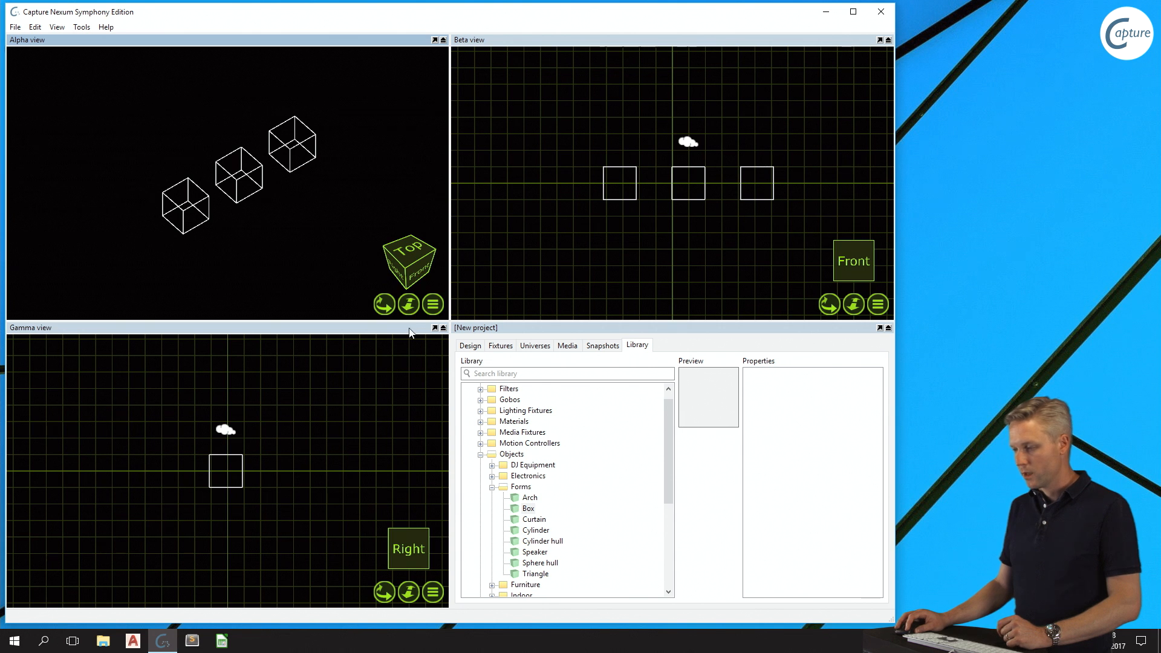
mouse_move(410, 308)
mouse_down()
mouse_move(410, 369)
mouse_move(410, 290)
mouse_move(410, 311)
mouse_up()
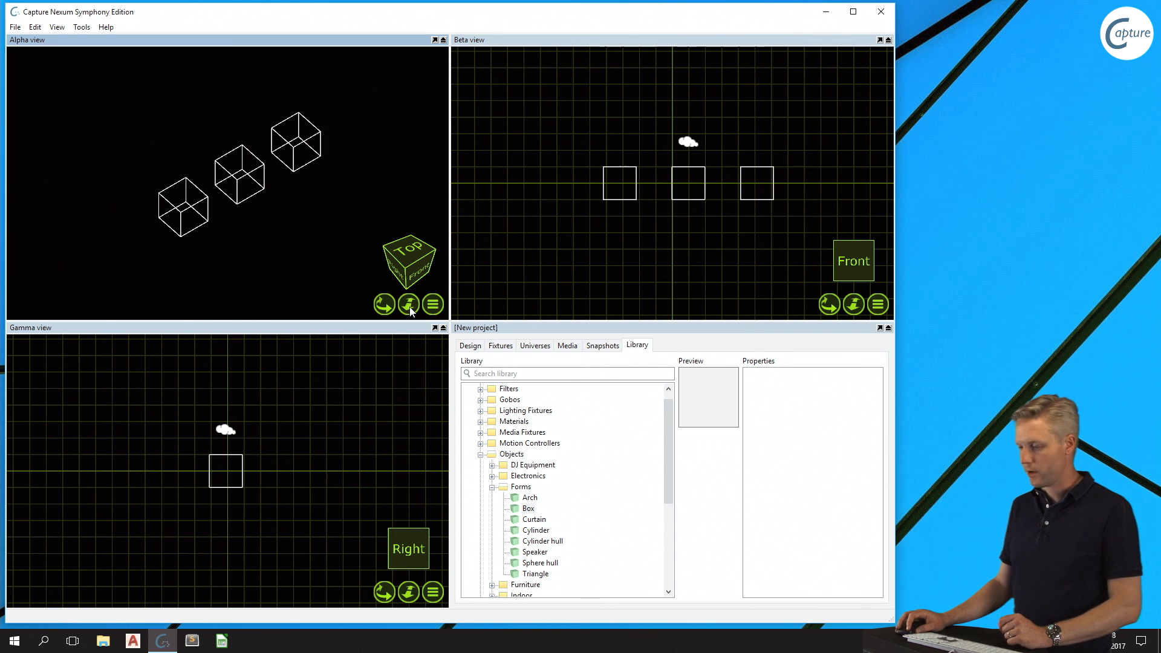
click(437, 312)
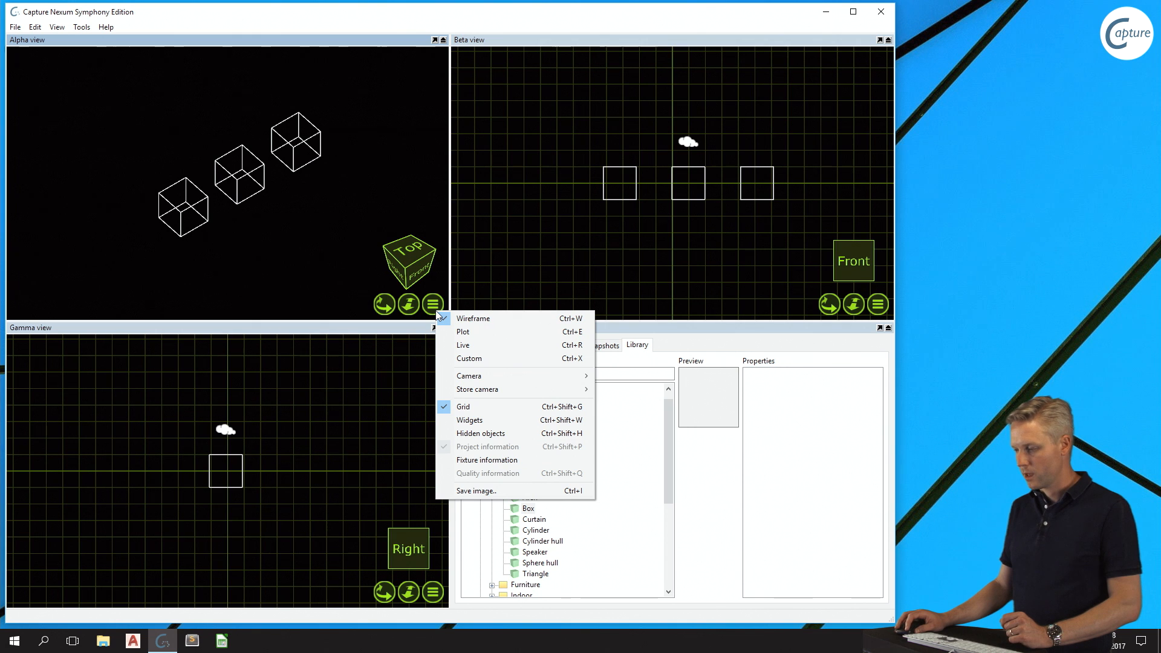
mouse_move(502, 381)
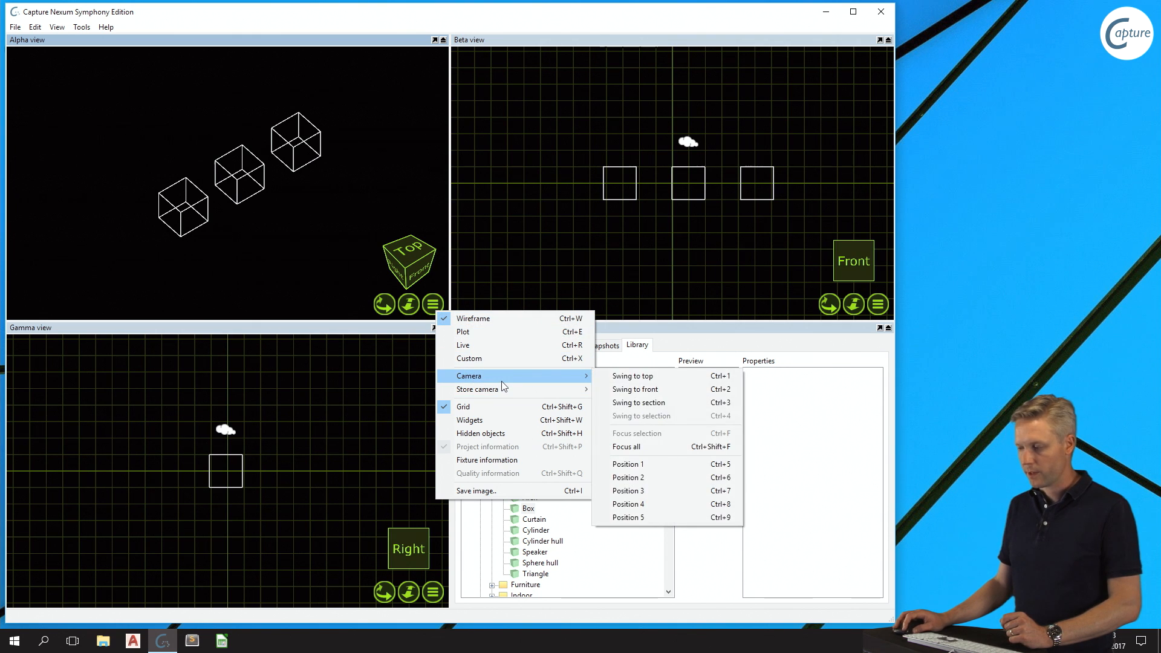
click(699, 376)
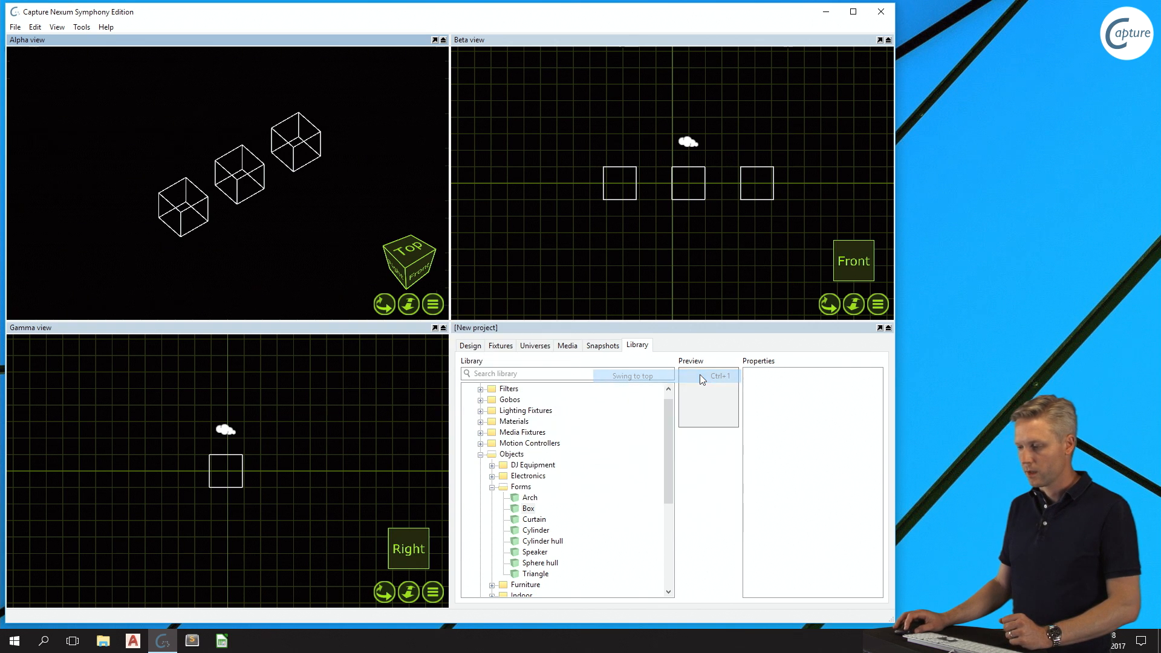
Orbit, pan and zoom the Alpha view to examine the row of three boxes at an angle from the front right
click(384, 304)
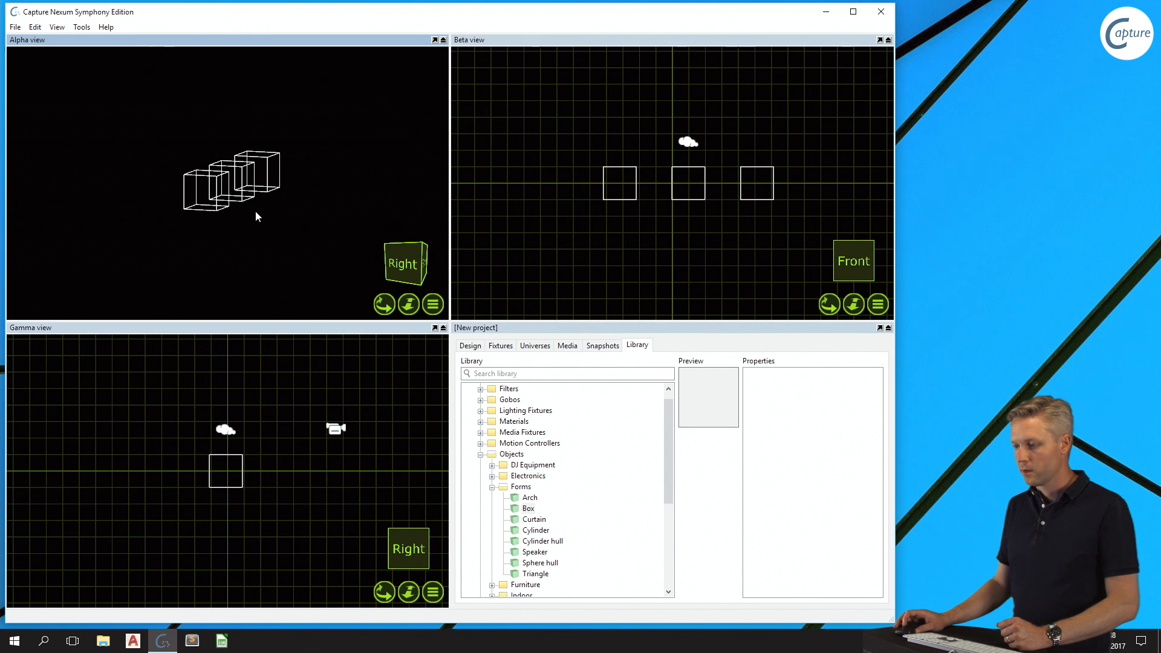
mouse_move(256, 207)
middle_down()
mouse_move(330, 233)
mouse_move(338, 254)
mouse_move(260, 236)
mouse_move(285, 230)
mouse_move(255, 207)
middle_up()
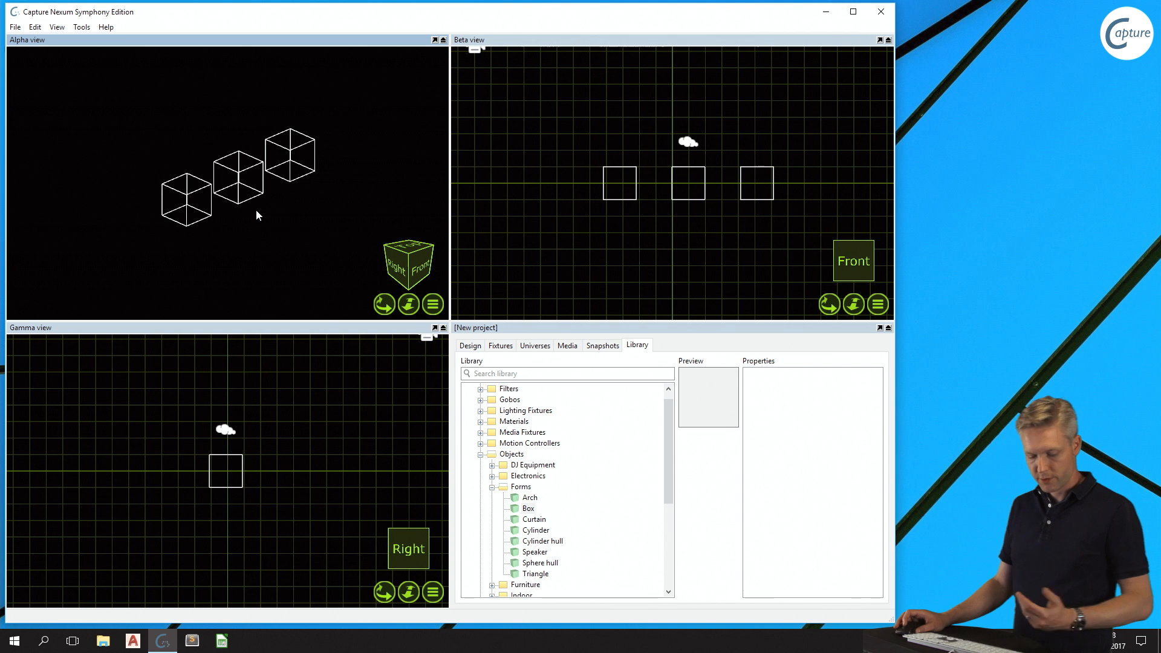
mouse_move(256, 210)
middle_down()
mouse_move(349, 214)
mouse_move(154, 214)
mouse_move(255, 209)
middle_up()
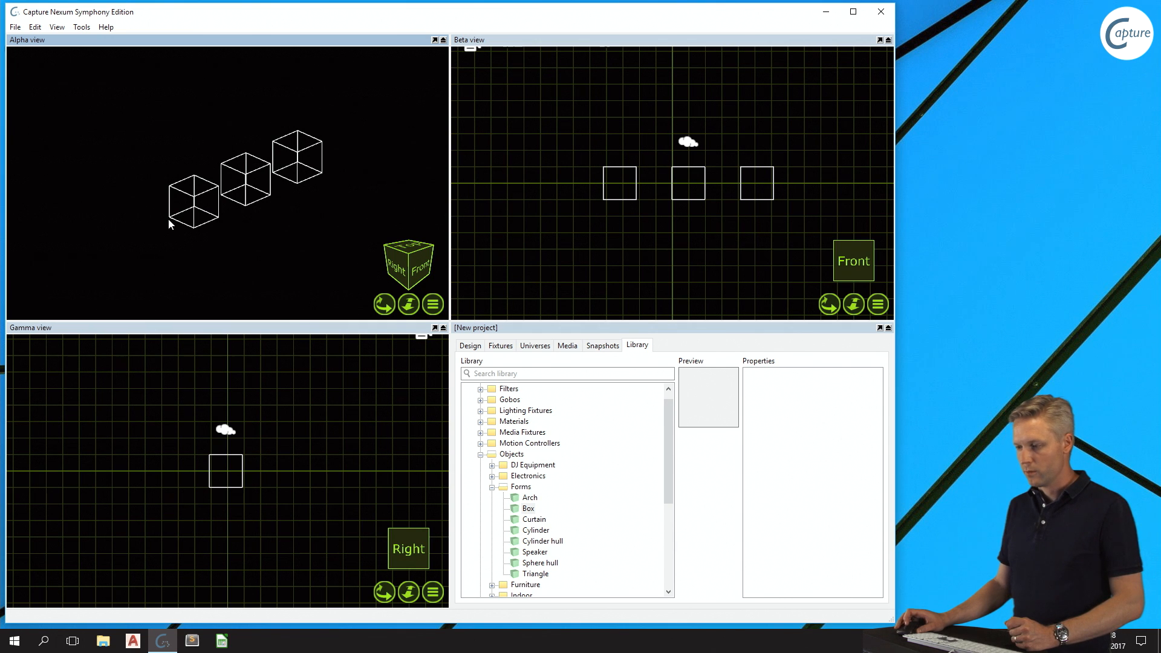
scroll(169, 220, down, 3)
scroll(169, 220, up, 3)
scroll(169, 219, up, 3)
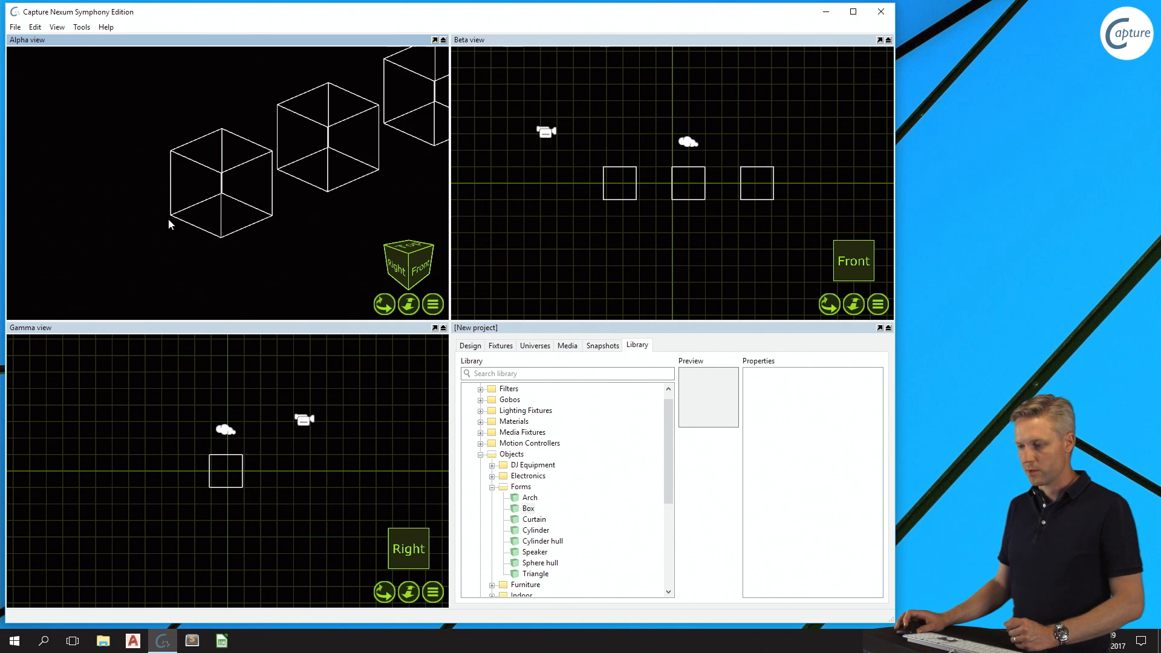
scroll(169, 219, down, 3)
scroll(294, 173, up, 3)
scroll(294, 173, down, 2)
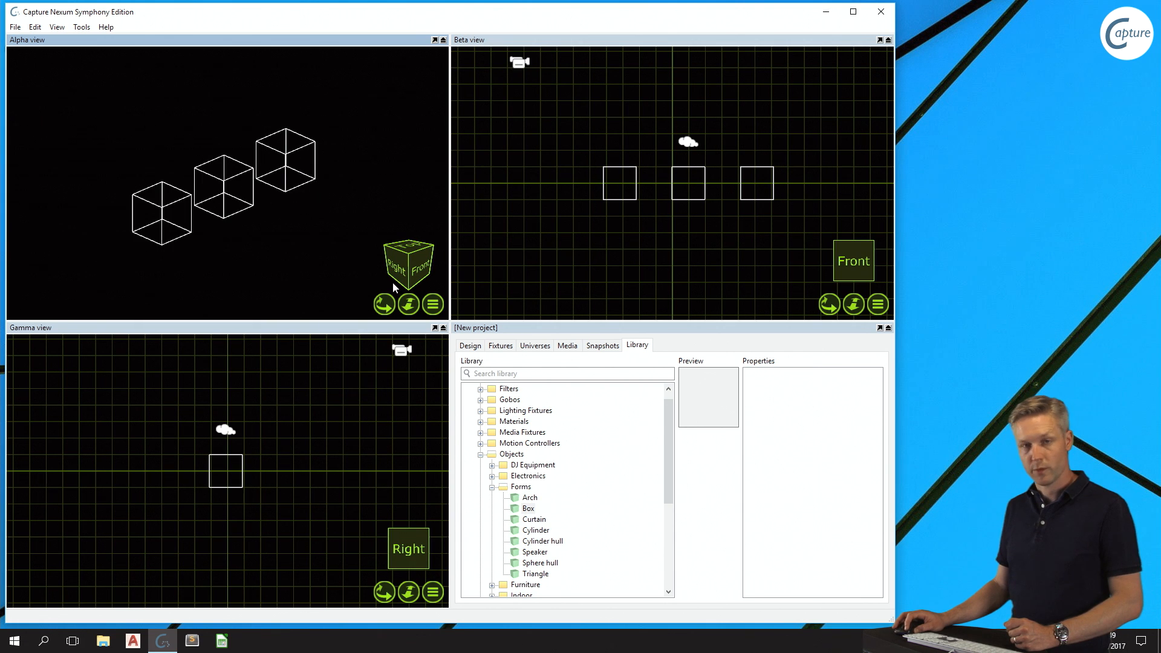
mouse_move(409, 306)
mouse_down()
mouse_move(409, 339)
mouse_move(409, 242)
mouse_move(409, 308)
mouse_up()
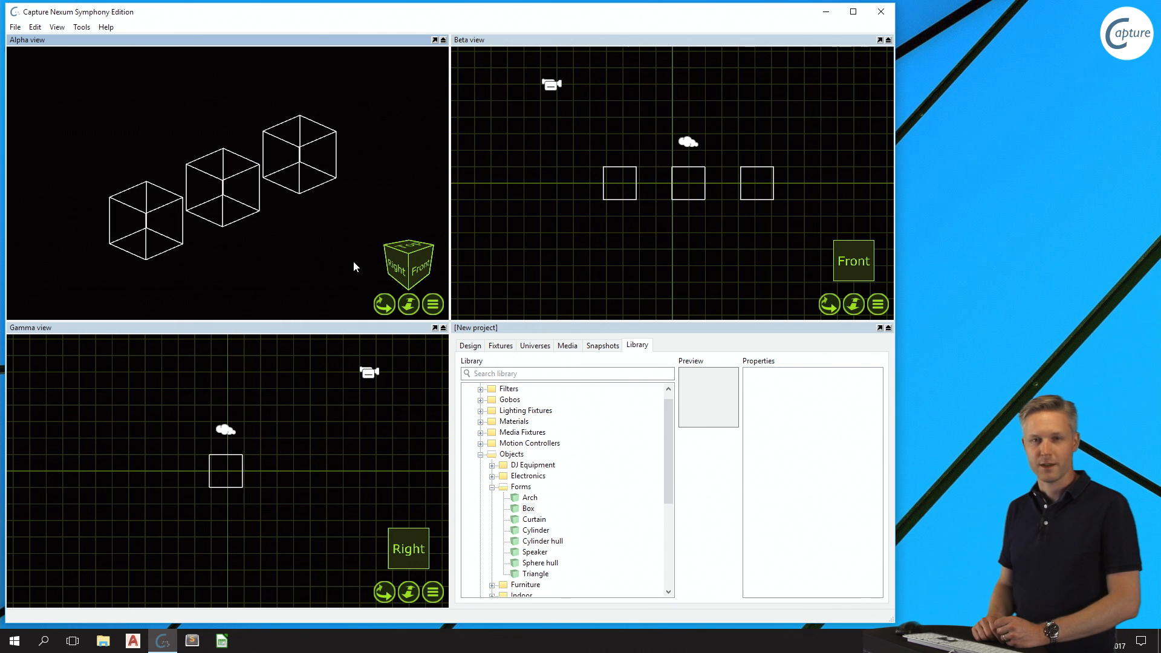